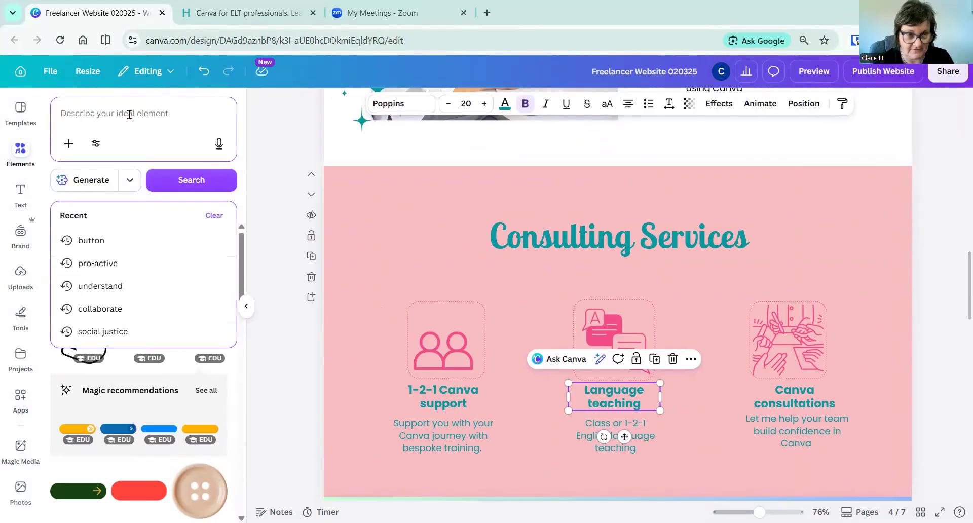
- Search the graphics for "button" and place the purple arrow button under the 1-2-1 Canva support section
{"action": "type", "text": "butto"}
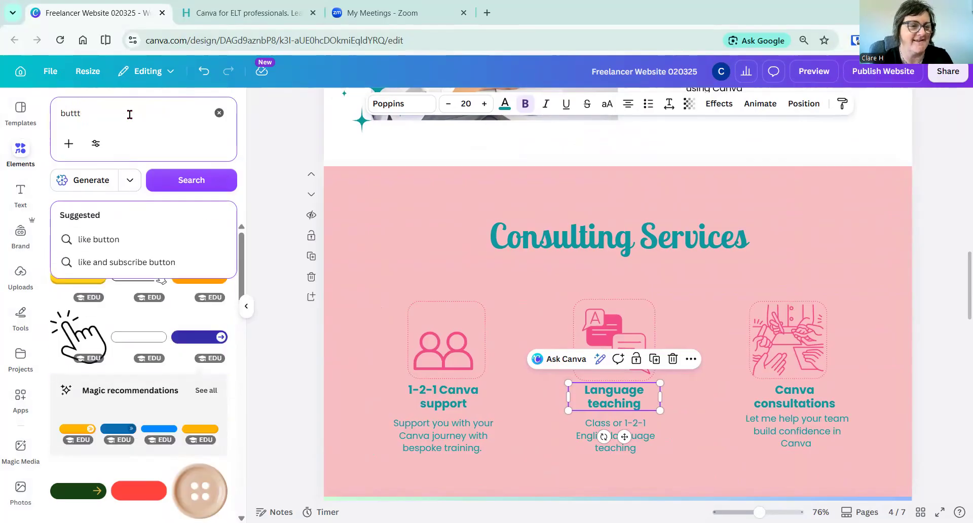
{"action": "type", "text": "n"}
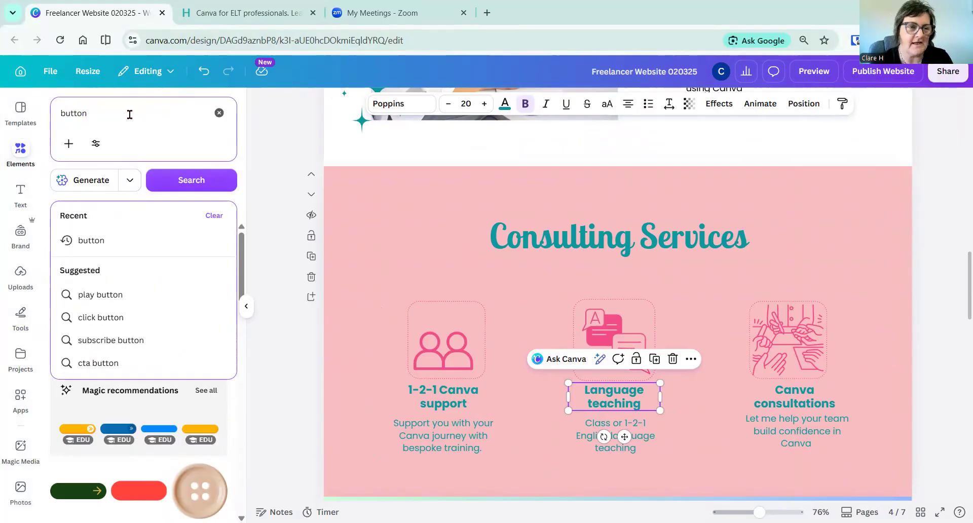
{"action": "left_click", "coordinate": [185, 173]}
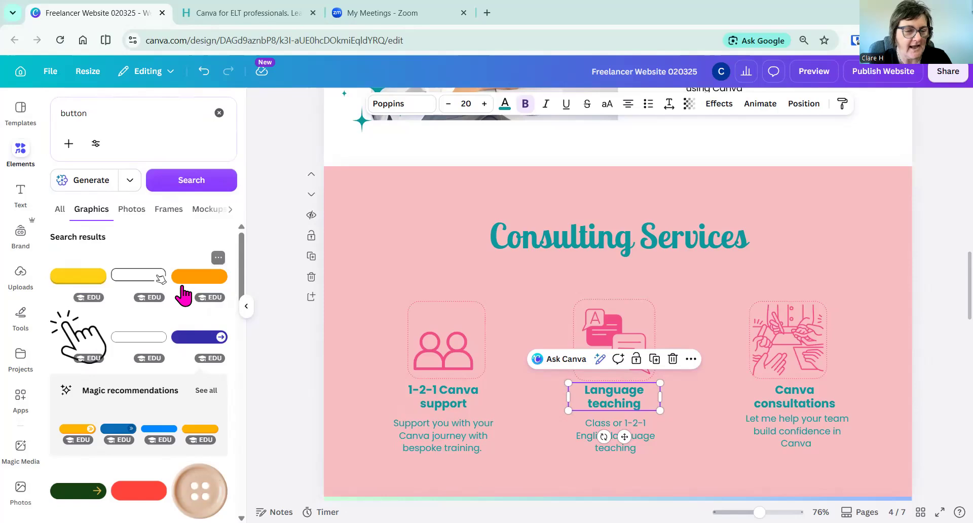
{"action": "scroll", "coordinate": [145, 299], "scroll_direction": "down", "scroll_amount": 5}
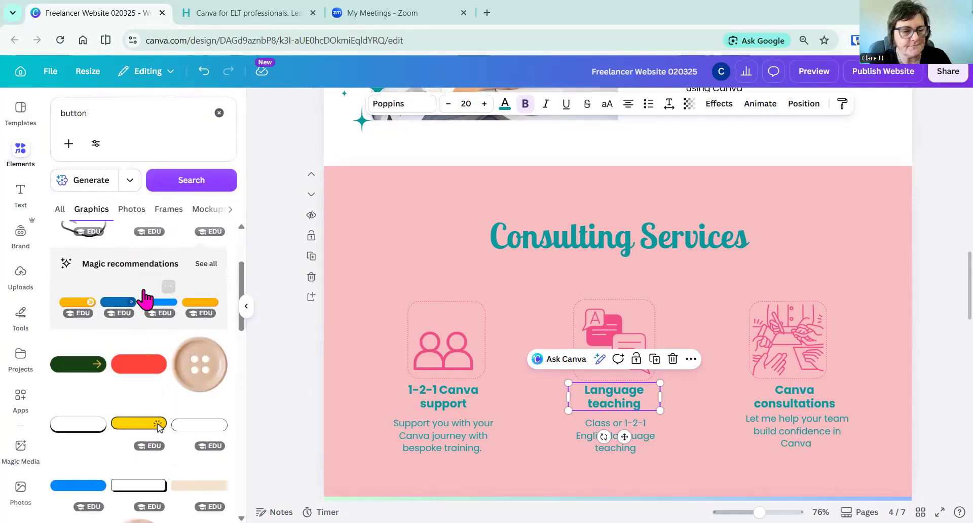
{"action": "scroll", "coordinate": [144, 299], "scroll_direction": "down", "scroll_amount": 3}
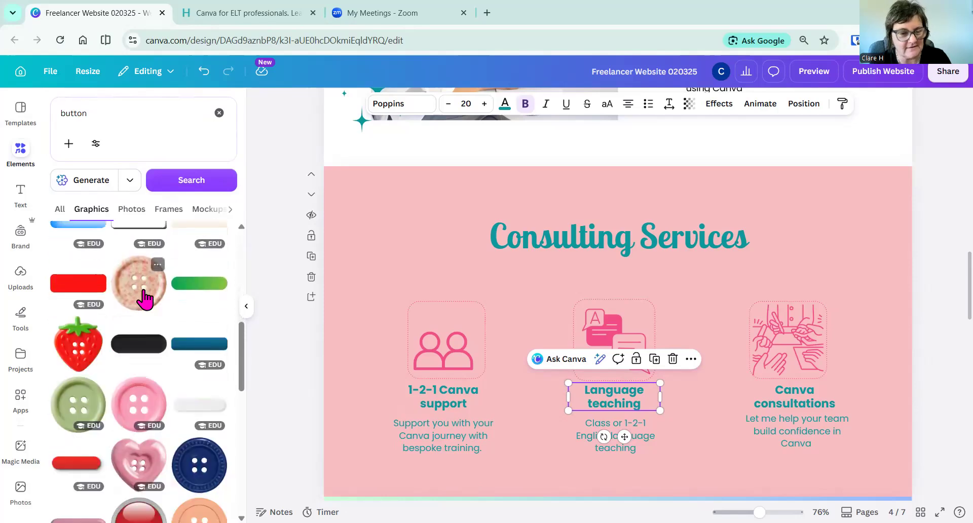
{"action": "scroll", "coordinate": [141, 301], "scroll_direction": "down", "scroll_amount": 2}
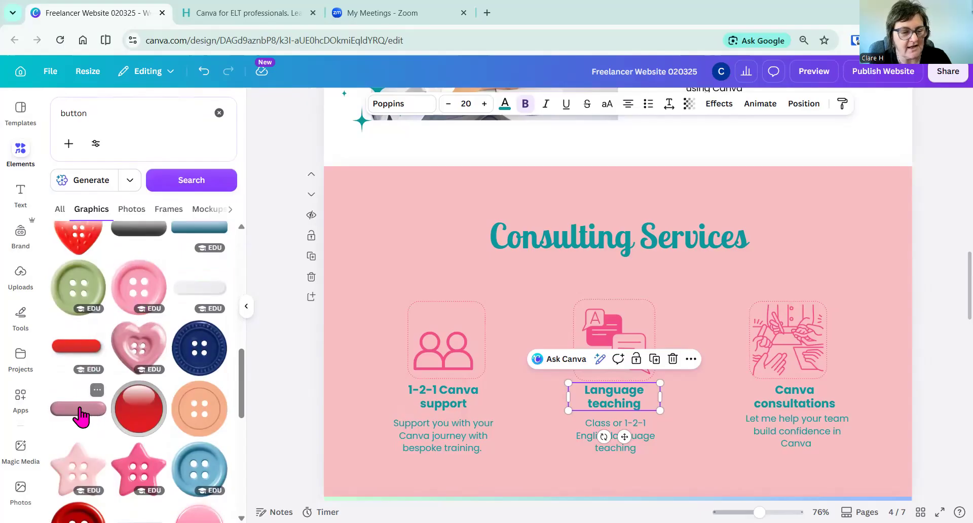
{"action": "scroll", "coordinate": [120, 372], "scroll_direction": "up", "scroll_amount": 5}
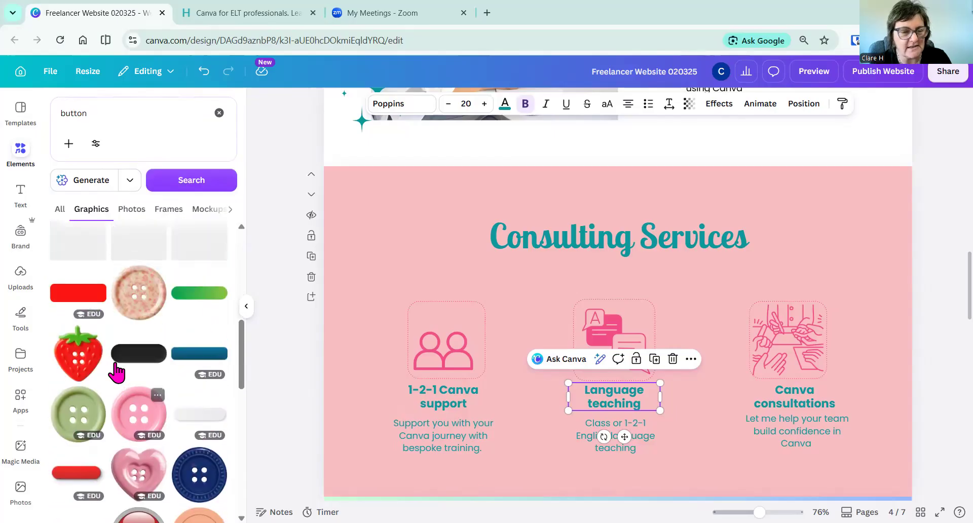
{"action": "scroll", "coordinate": [116, 371], "scroll_direction": "up", "scroll_amount": 3}
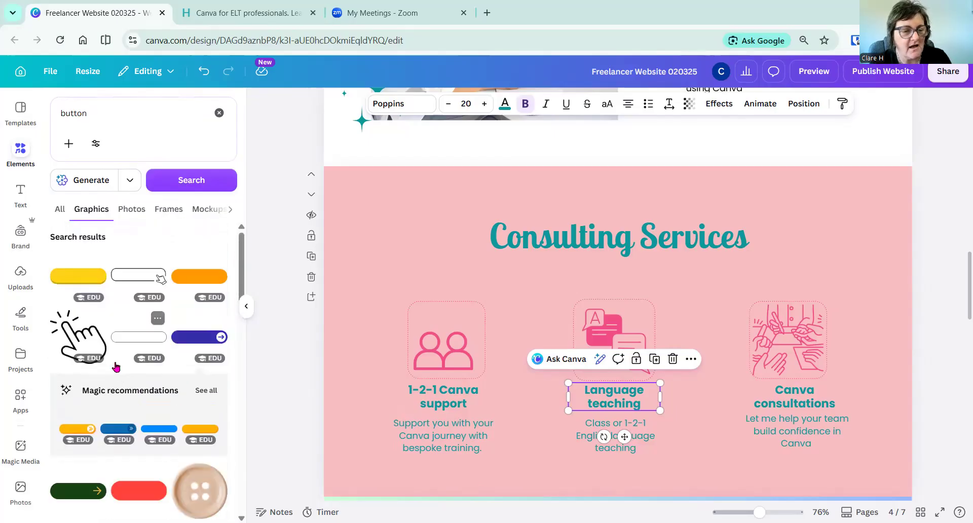
{"action": "left_click", "coordinate": [190, 338]}
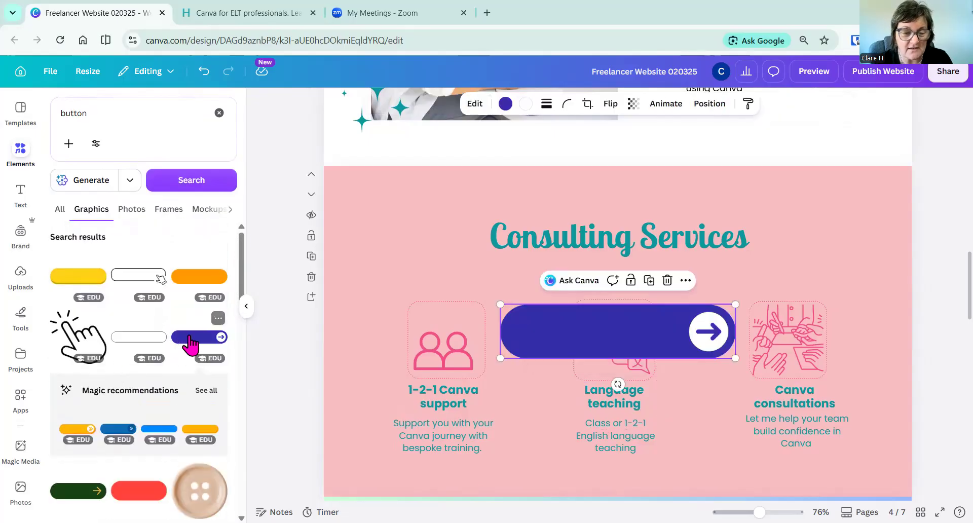
{"action": "left_click_drag", "start_coordinate": [581, 345], "coordinate": [439, 468]}
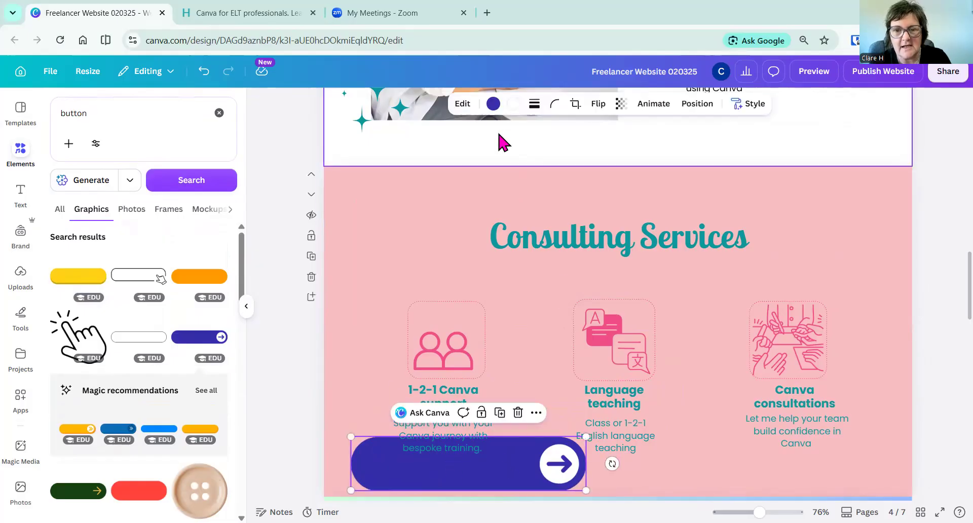
- Recolour the purple arrow button with the blue from the Brand Kit palette
{"action": "left_click", "coordinate": [492, 107]}
{"action": "left_click", "coordinate": [494, 132]}
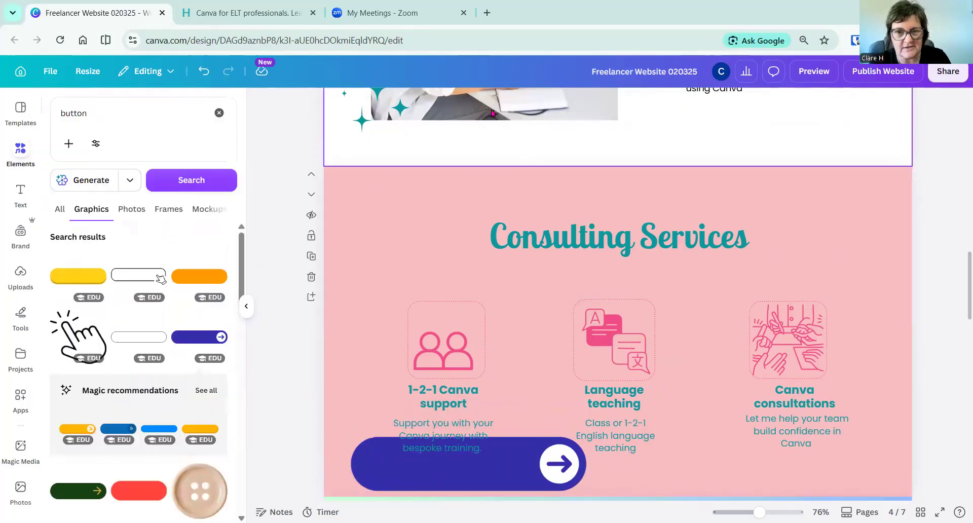
{"action": "left_click", "coordinate": [470, 462]}
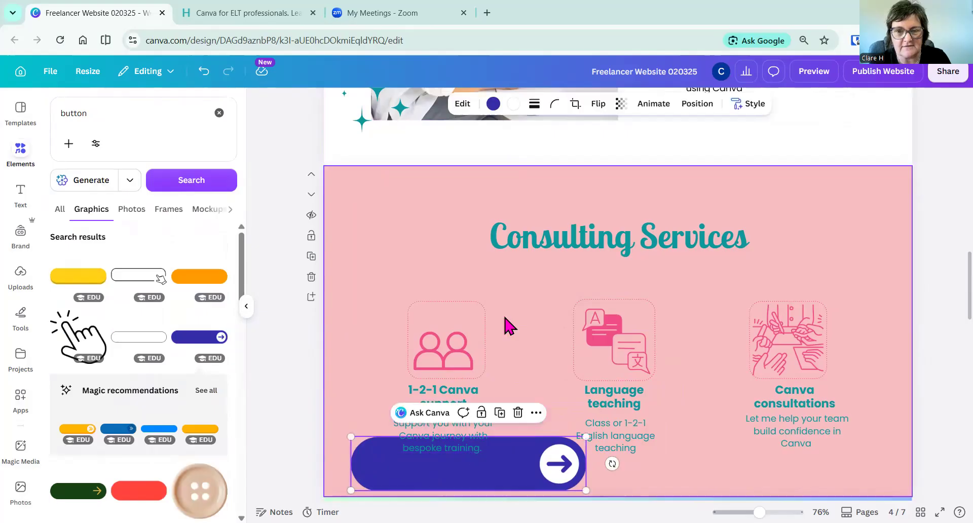
{"action": "left_click", "coordinate": [495, 108]}
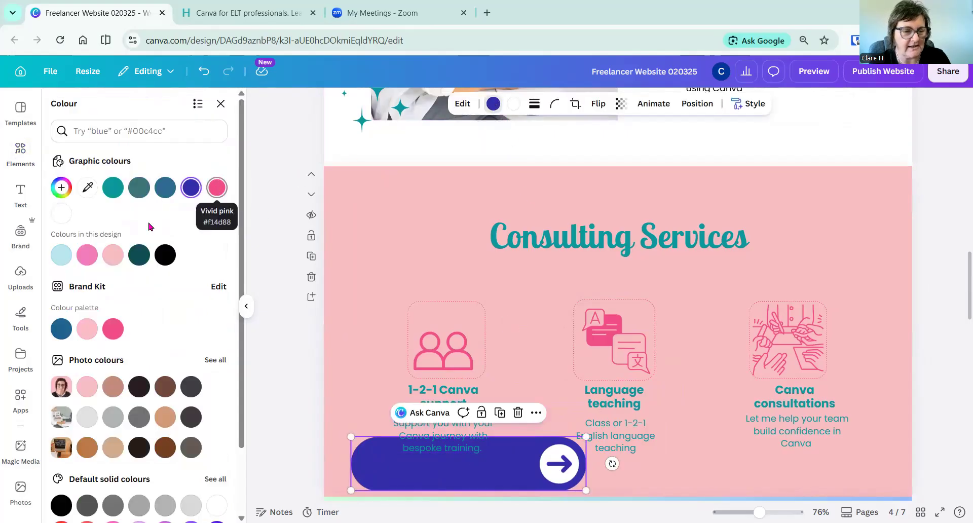
{"action": "left_click", "coordinate": [64, 331]}
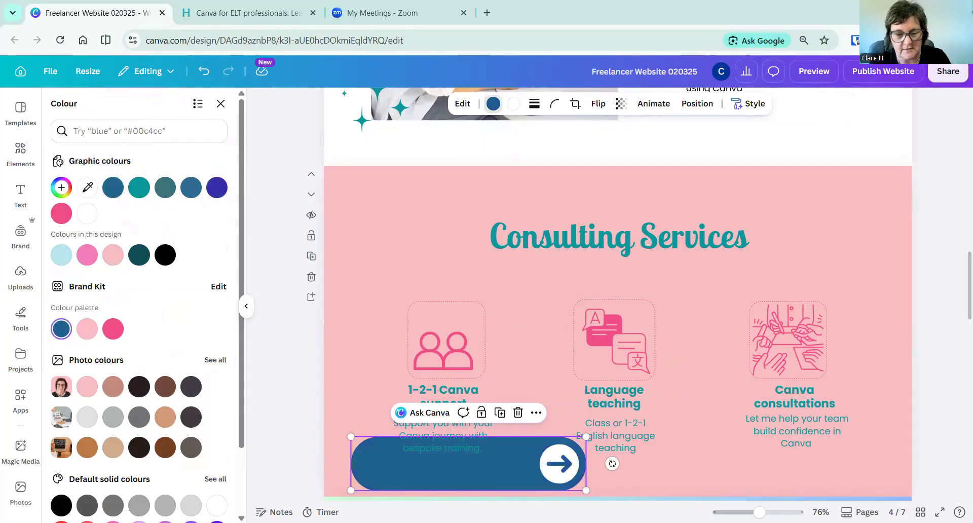
- Shrink the blue button to fit behind the "1-2-1 Canva support" heading and reduce the heading's font size to 18
{"action": "left_click_drag", "start_coordinate": [586, 438], "coordinate": [459, 477]}
{"action": "left_click_drag", "start_coordinate": [400, 480], "coordinate": [491, 403]}
{"action": "left_click", "coordinate": [448, 104]}
{"action": "left_click", "coordinate": [448, 103]}
{"action": "left_click", "coordinate": [461, 409]}
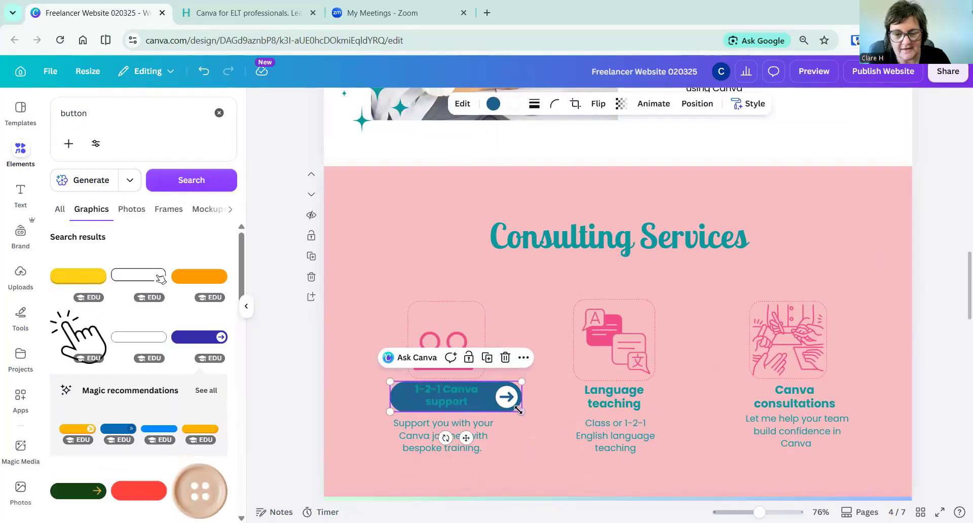
{"action": "left_click_drag", "start_coordinate": [520, 410], "coordinate": [506, 407]}
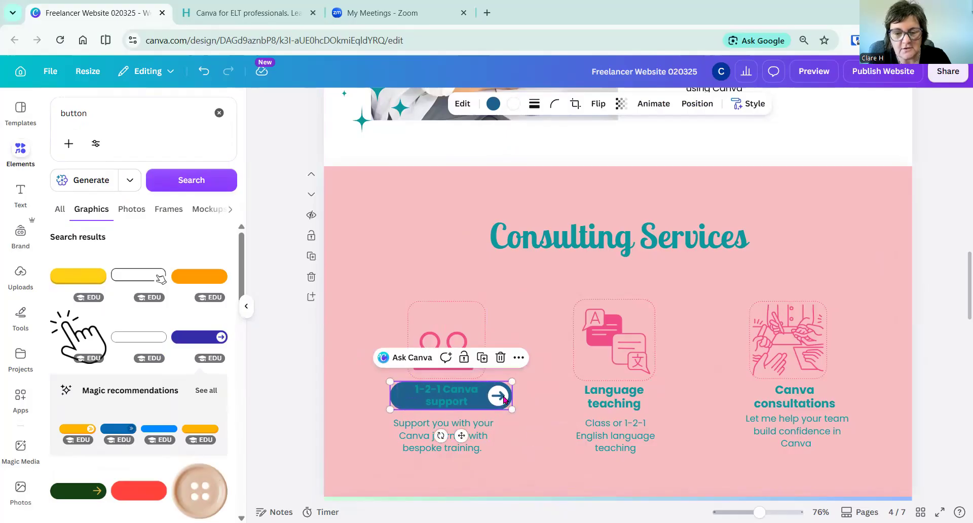
- Change the text colour of the "1-2-1 Canva support" heading to black
{"action": "key", "text": "Escape"}
{"action": "left_click", "coordinate": [433, 404]}
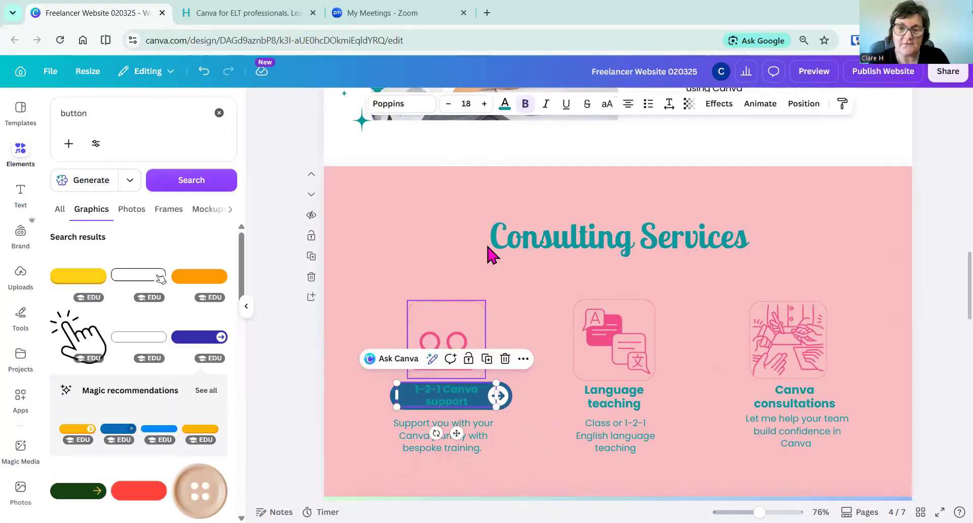
{"action": "left_click", "coordinate": [505, 104]}
{"action": "left_click", "coordinate": [113, 212]}
{"action": "left_click", "coordinate": [349, 246]}
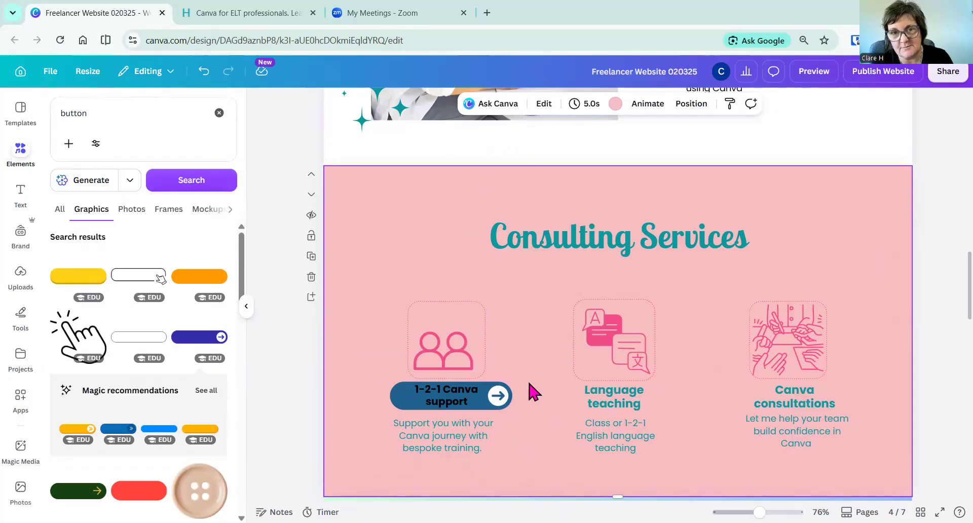
{"action": "left_click", "coordinate": [468, 404]}
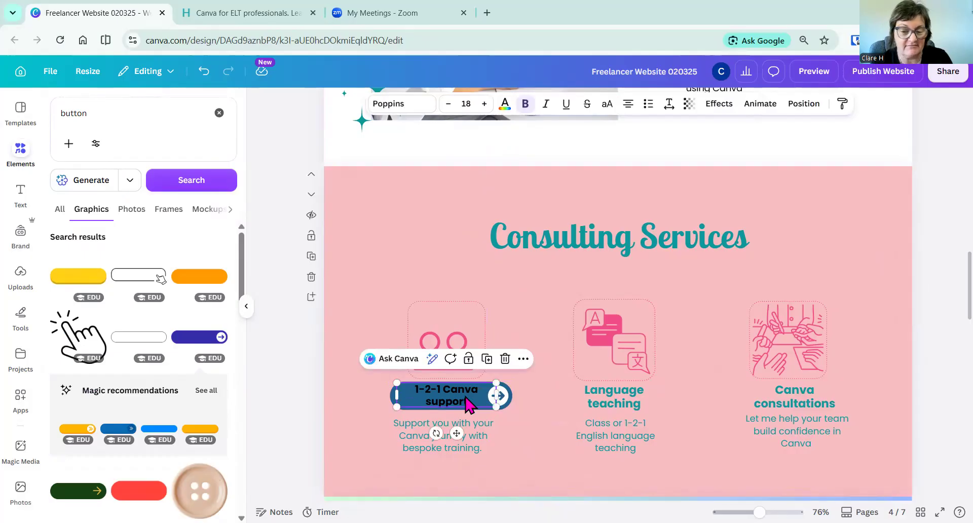
{"action": "left_click", "coordinate": [523, 360]}
{"action": "scroll", "coordinate": [582, 254], "scroll_direction": "down", "scroll_amount": 1}
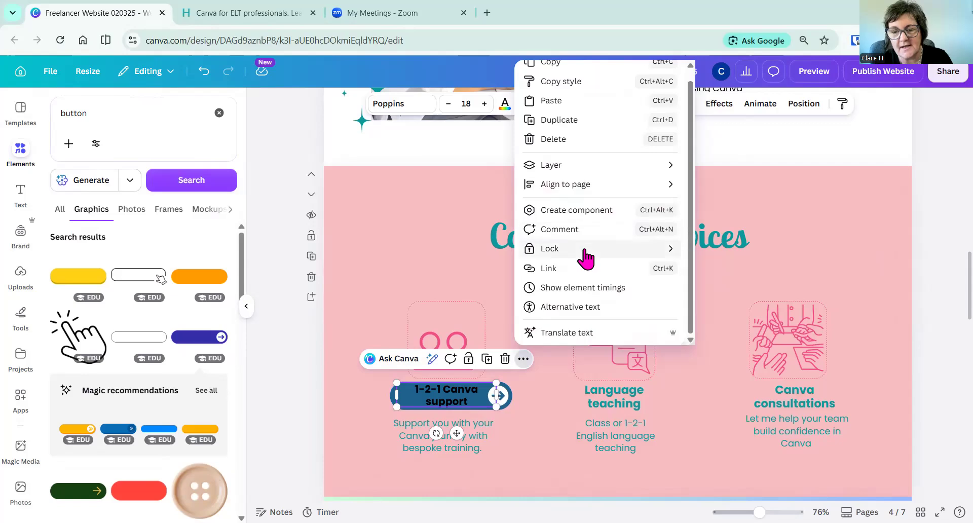
{"action": "left_click", "coordinate": [568, 265]}
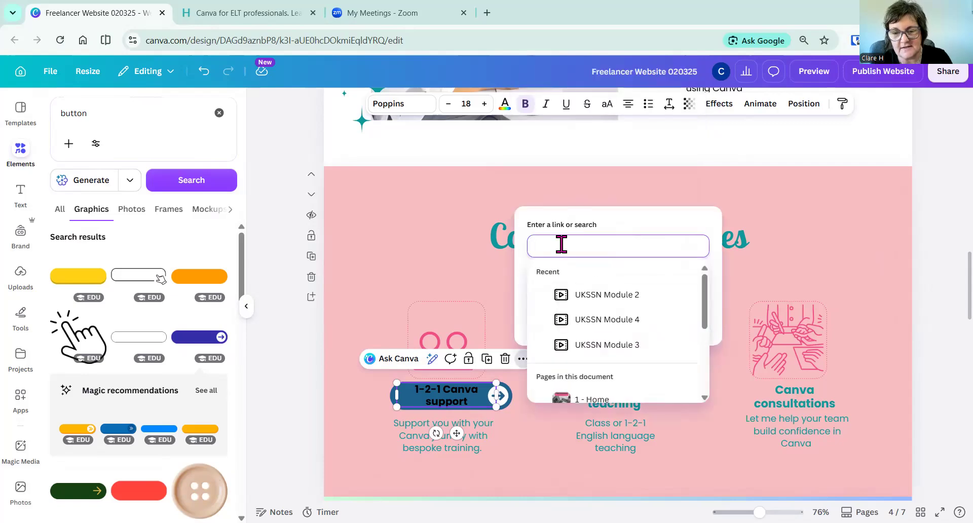
{"action": "type", "text": "www."}
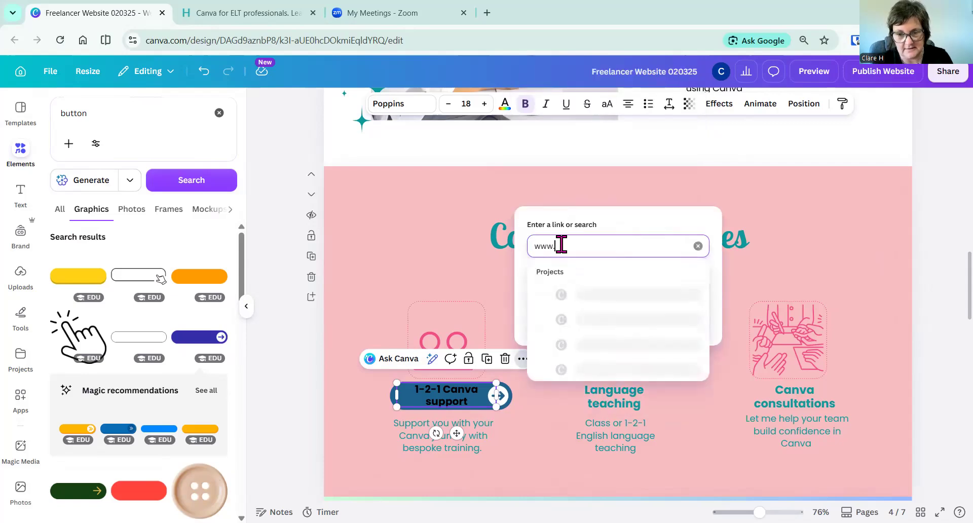
{"action": "type", "text": "bbc.co.uk"}
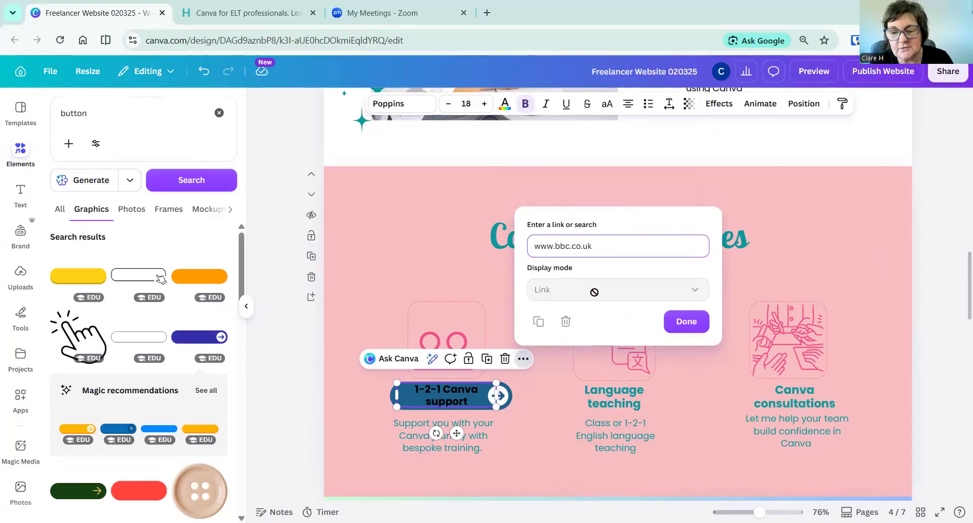
{"action": "left_click", "coordinate": [686, 321]}
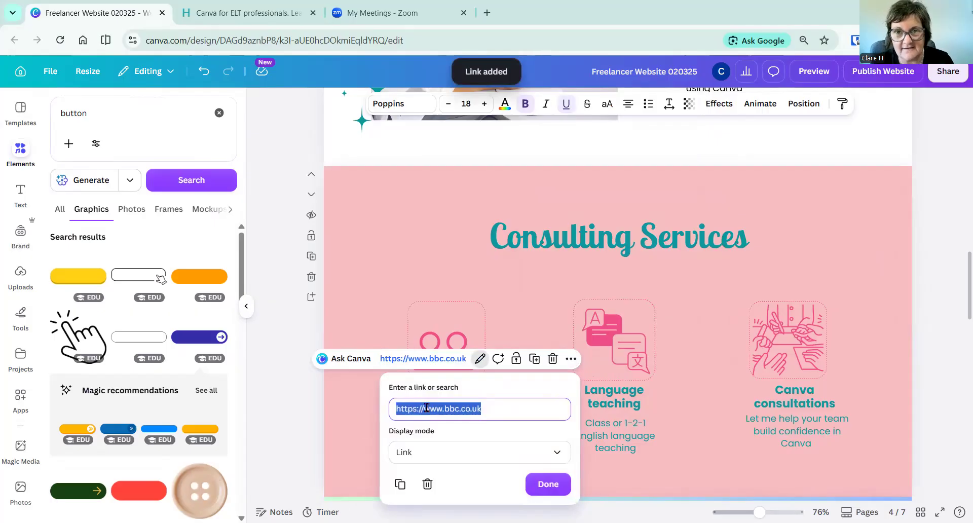
{"action": "left_click", "coordinate": [349, 423]}
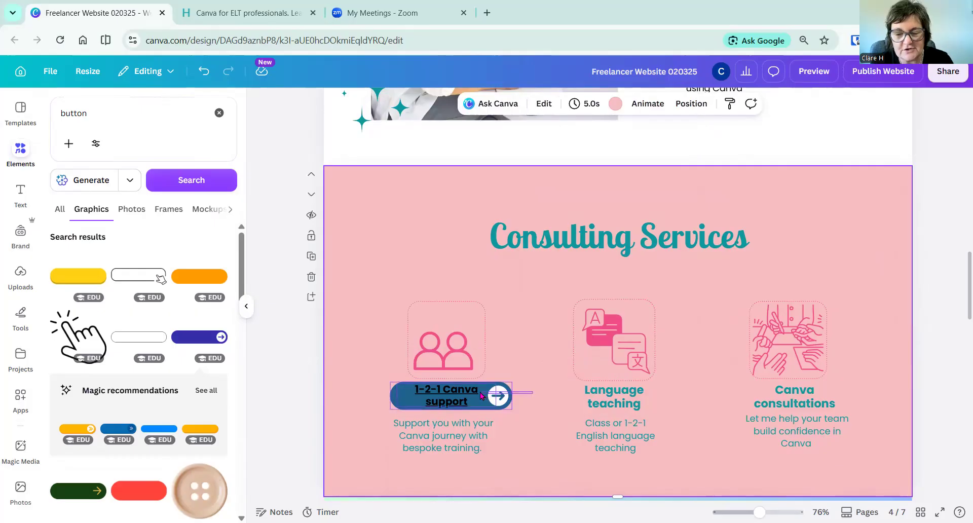
- Group the "1-2-1 Canva support" text with its blue button and nudge the group slightly left
{"action": "left_click", "coordinate": [447, 394]}
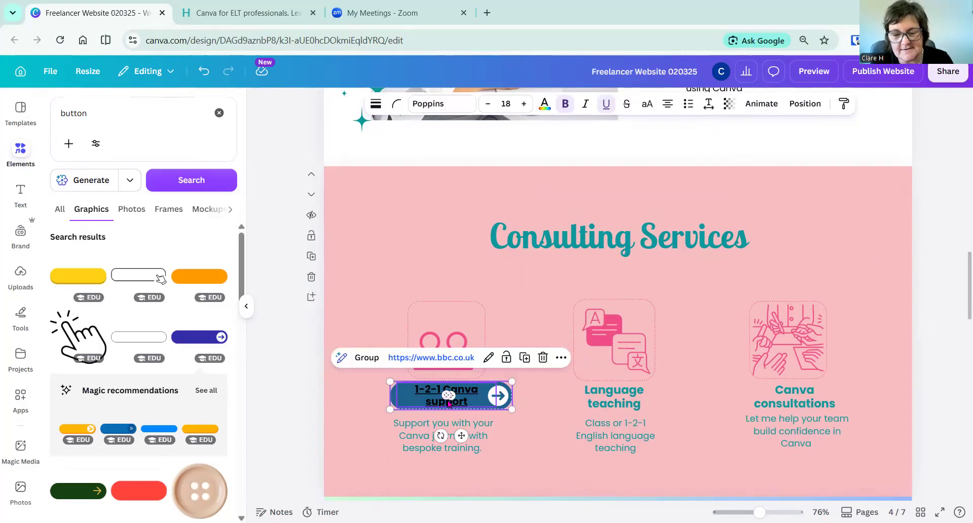
{"action": "left_click", "coordinate": [359, 357]}
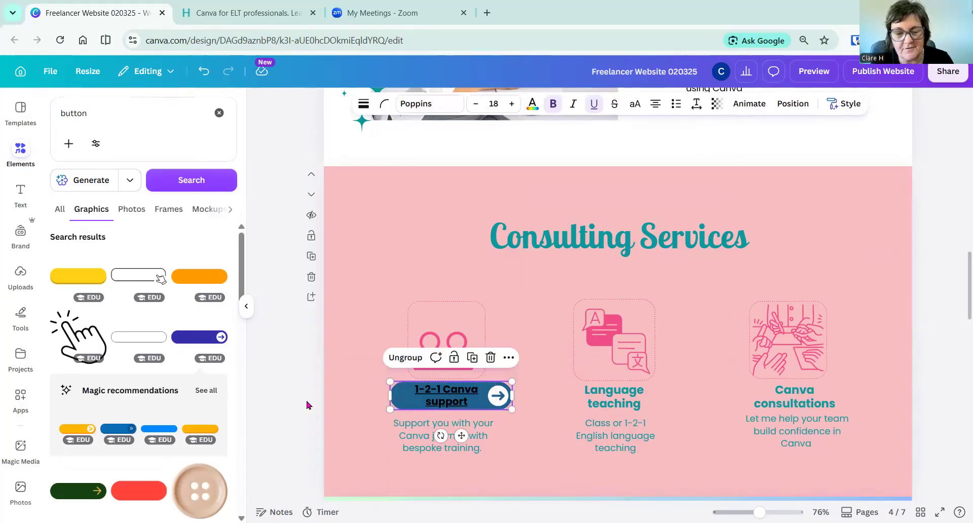
{"action": "mouse_move", "coordinate": [413, 398]}
{"action": "left_mouse_down"}
{"action": "mouse_move", "coordinate": [419, 274]}
{"action": "mouse_move", "coordinate": [371, 246]}
{"action": "mouse_move", "coordinate": [424, 207]}
{"action": "mouse_move", "coordinate": [351, 339]}
{"action": "mouse_move", "coordinate": [374, 391]}
{"action": "mouse_move", "coordinate": [404, 395]}
{"action": "left_mouse_up"}
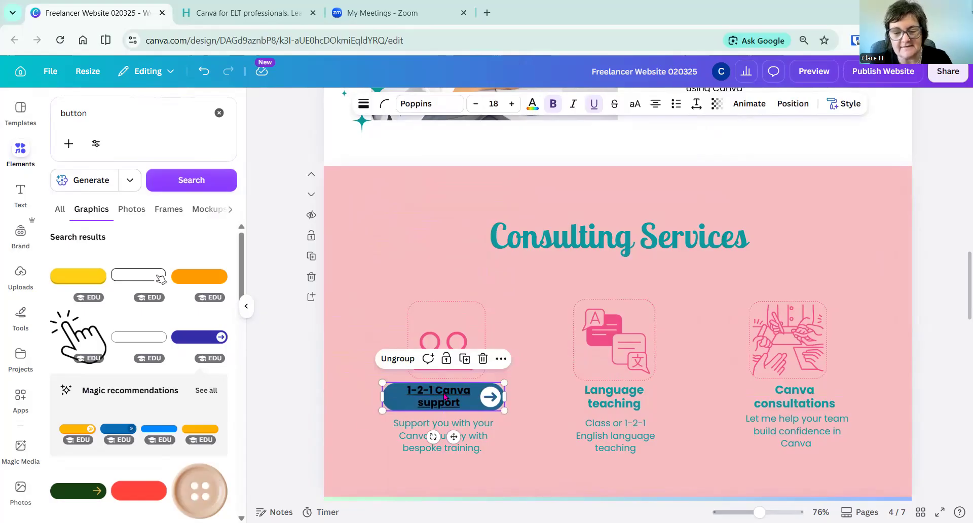
- Preview the website, test the link on the 1-2-1 Canva support button, and return to the design editor
{"action": "left_click", "coordinate": [813, 71]}
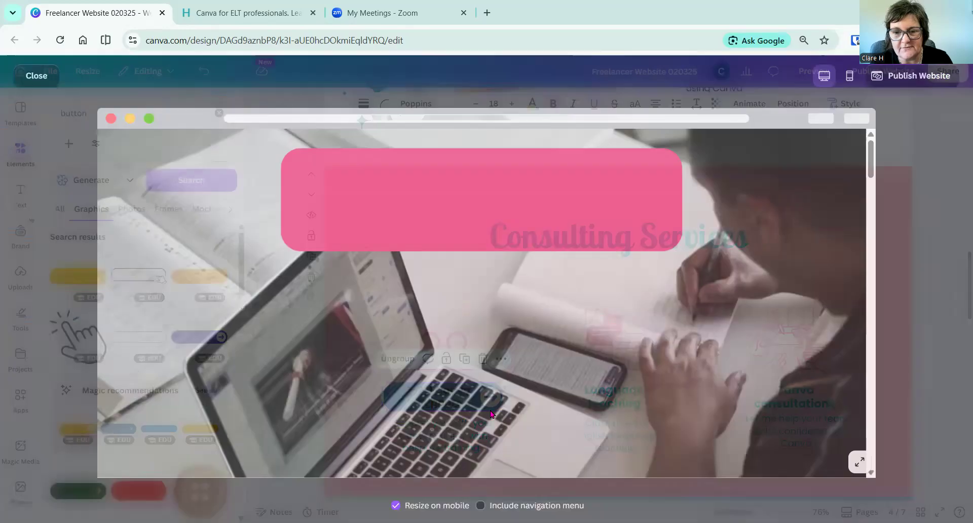
{"action": "scroll", "coordinate": [488, 352], "scroll_direction": "down", "scroll_amount": 10}
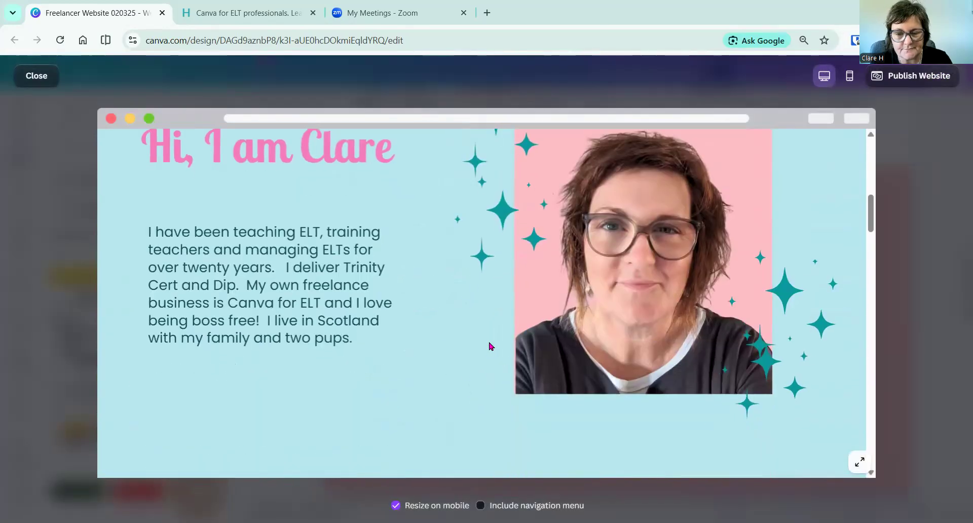
{"action": "scroll", "coordinate": [490, 346], "scroll_direction": "down", "scroll_amount": 10}
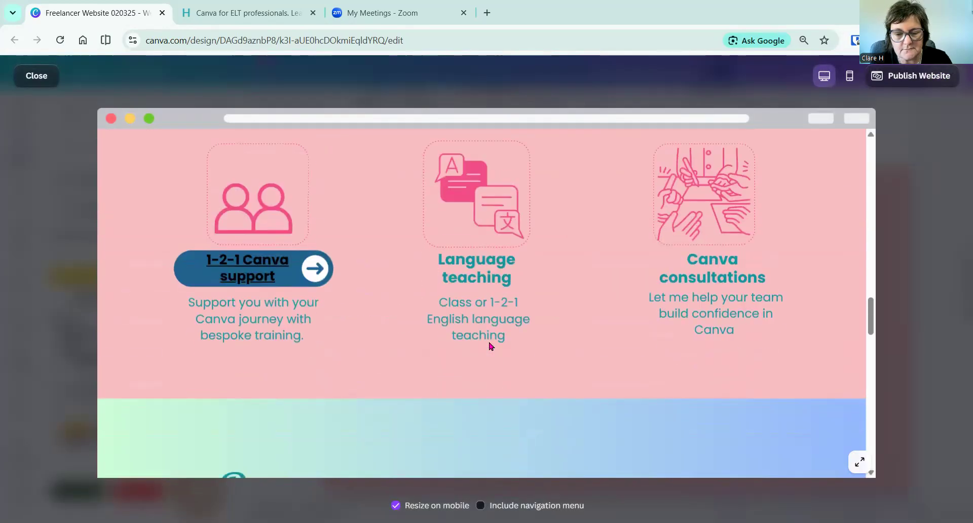
{"action": "scroll", "coordinate": [490, 346], "scroll_direction": "up", "scroll_amount": 1}
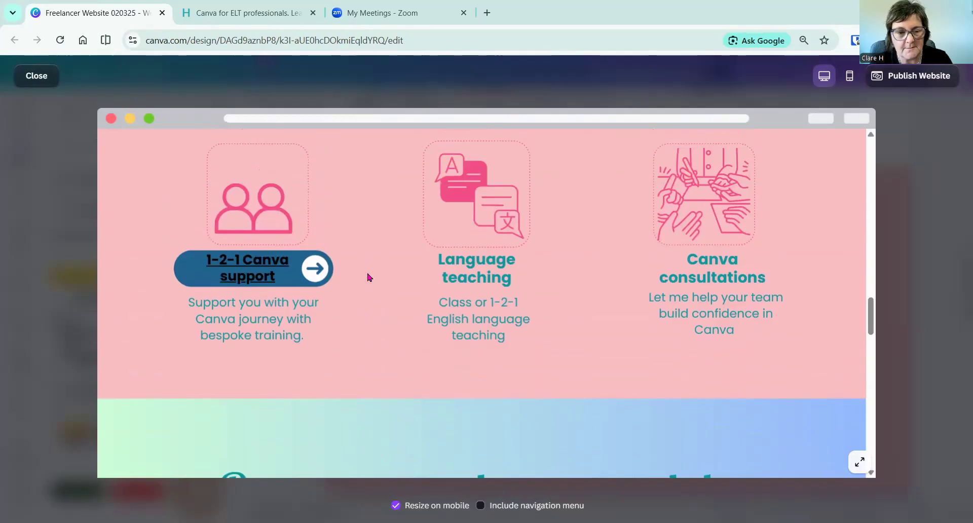
{"action": "left_click", "coordinate": [267, 268]}
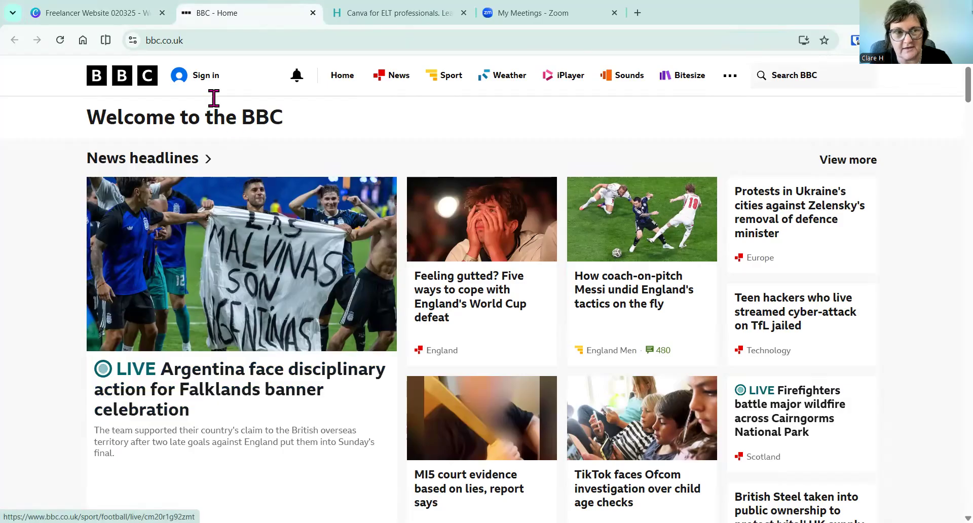
{"action": "key", "text": "ctrl+shift+Tab"}
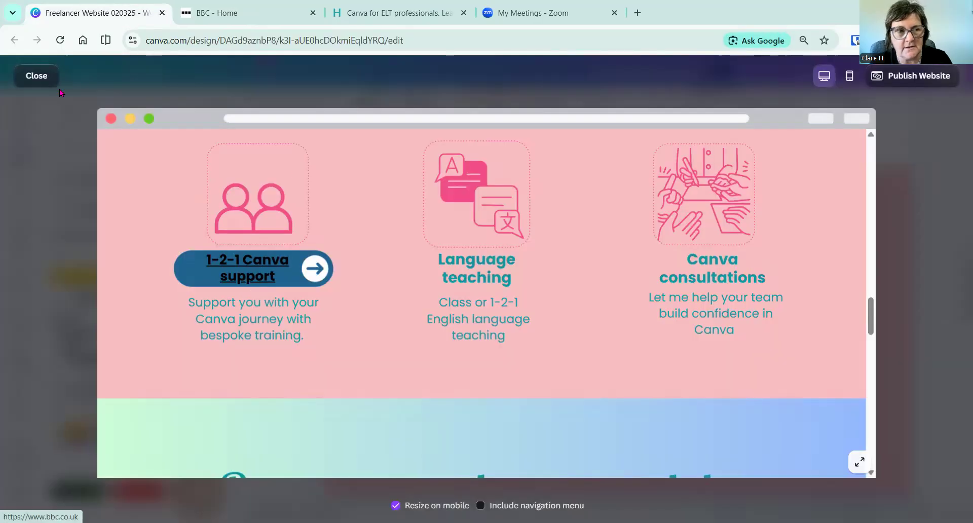
{"action": "left_click", "coordinate": [37, 76]}
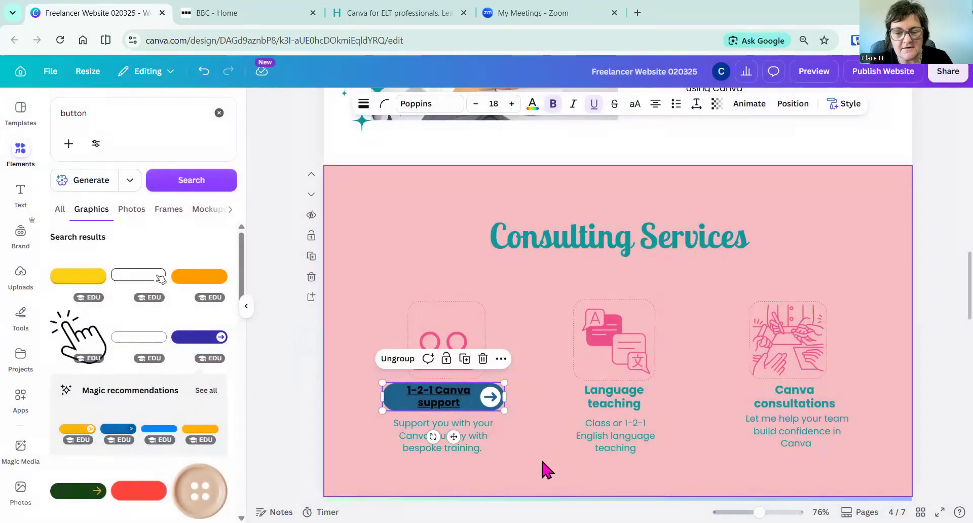
- Review the link settings of the "1-2-1 Canva support" text inside its button group, keep the existing link, and deselect the group
{"action": "left_click", "coordinate": [556, 416]}
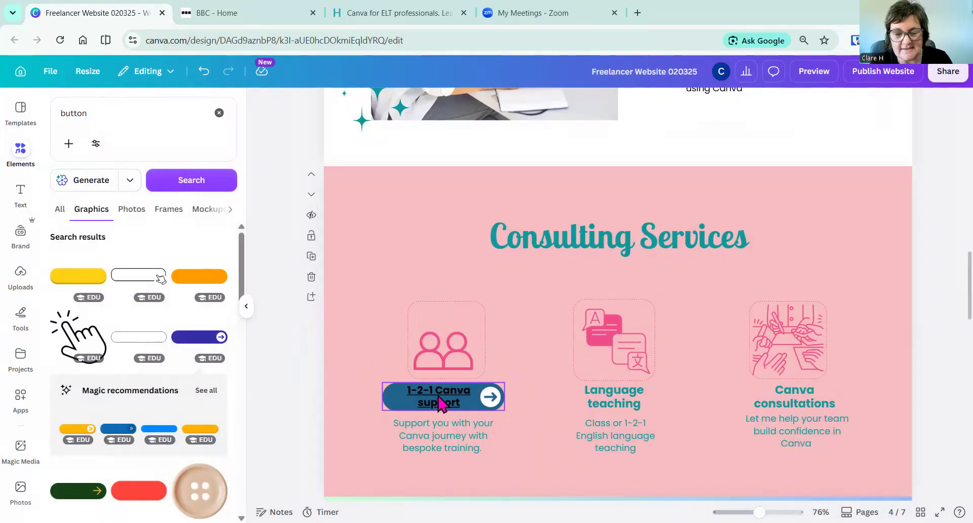
{"action": "left_click", "coordinate": [441, 403]}
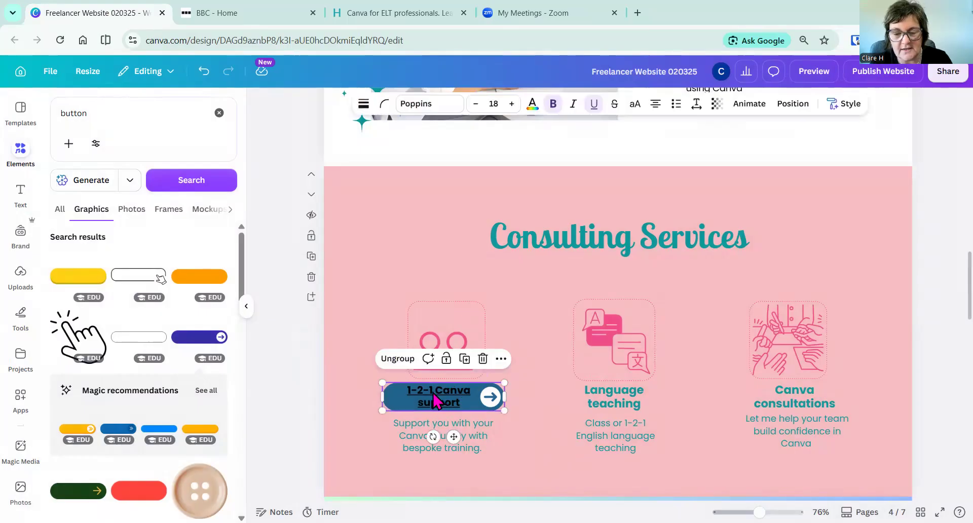
{"action": "left_click", "coordinate": [434, 399]}
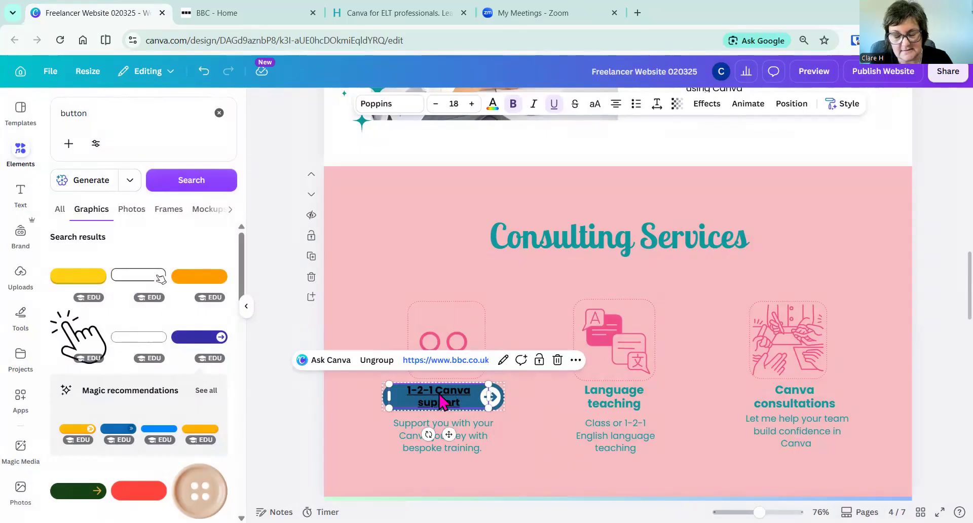
{"action": "left_click", "coordinate": [503, 360]}
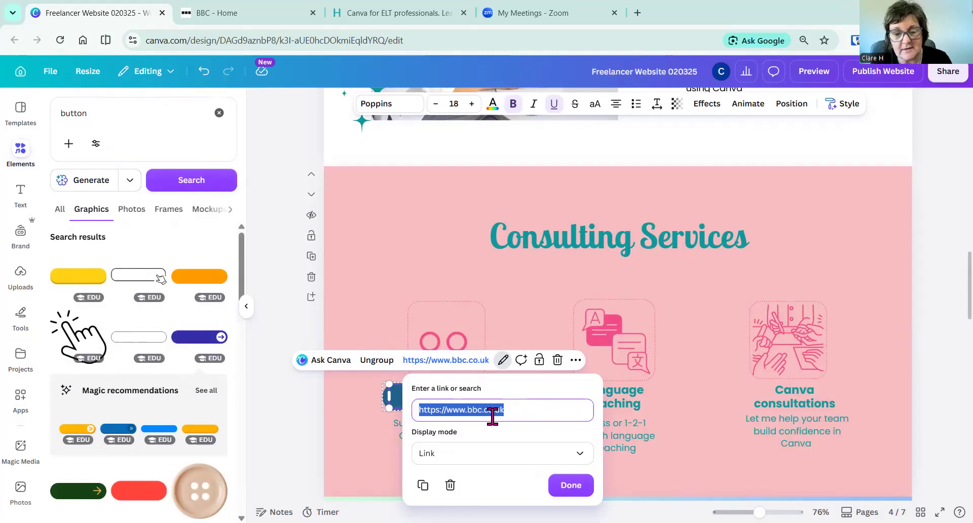
{"action": "left_click", "coordinate": [571, 485]}
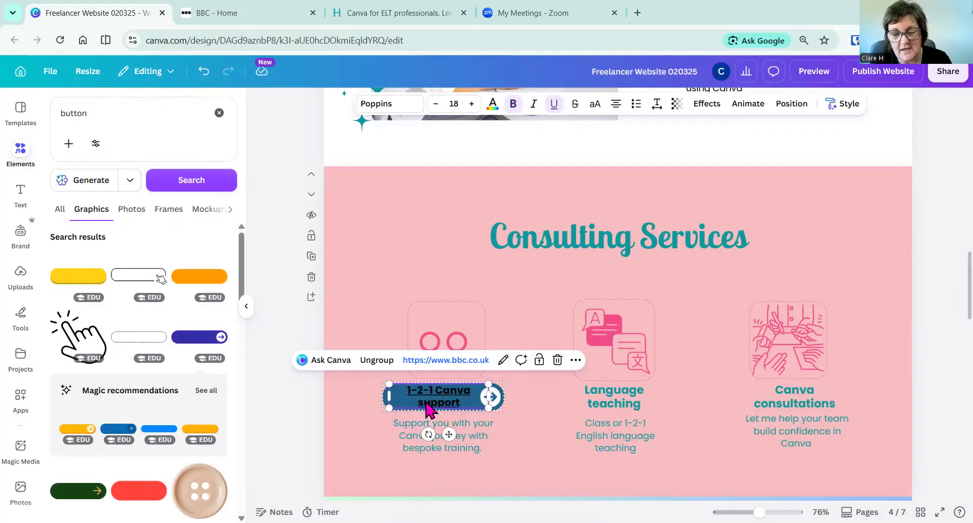
{"action": "left_click", "coordinate": [539, 429]}
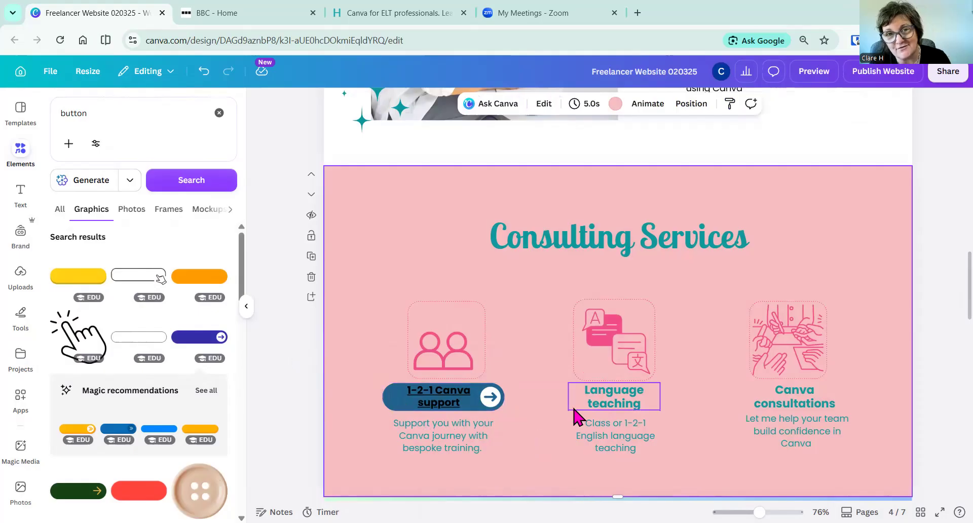
- Return to the first page of the design and review the file types offered in the download options, keeping PNG
{"action": "scroll", "coordinate": [525, 293], "scroll_direction": "up", "scroll_amount": 5}
{"action": "scroll", "coordinate": [525, 293], "scroll_direction": "up", "scroll_amount": 15}
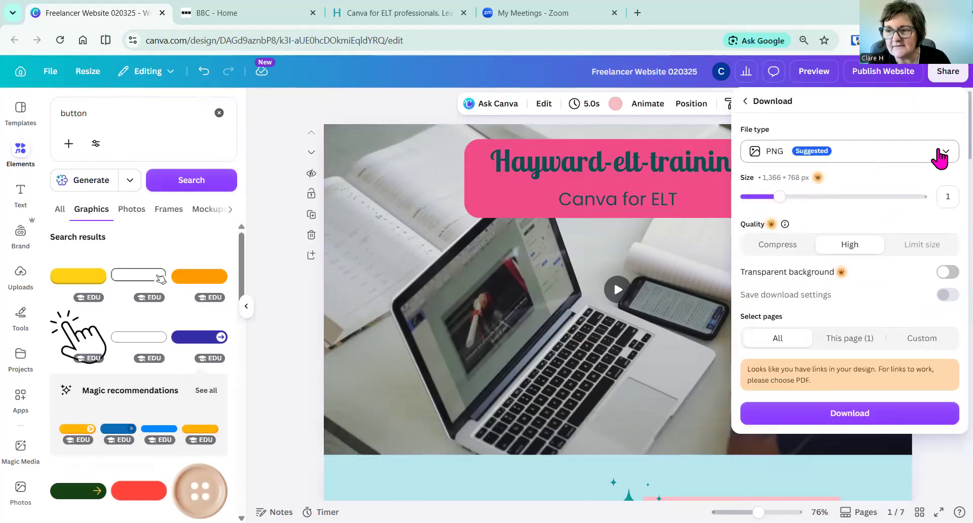
{"action": "left_click", "coordinate": [938, 151]}
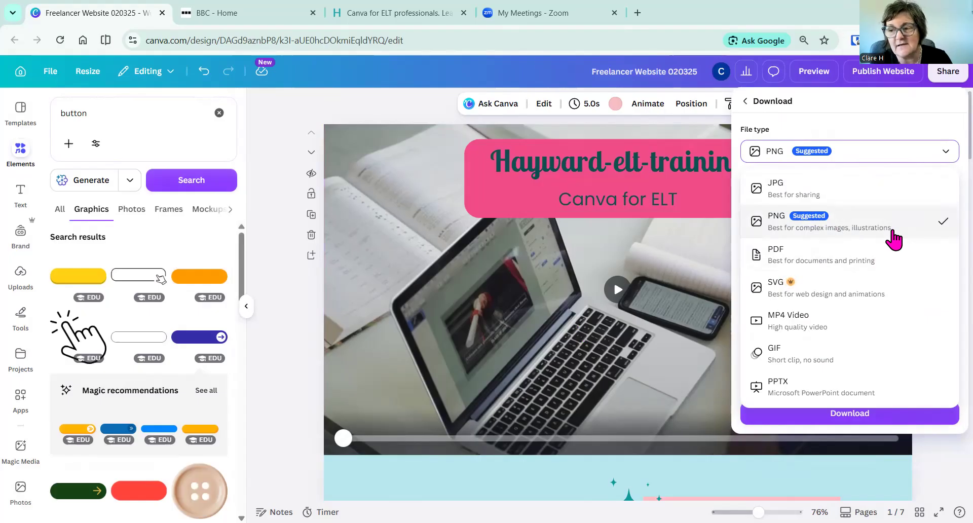
{"action": "left_click", "coordinate": [947, 156]}
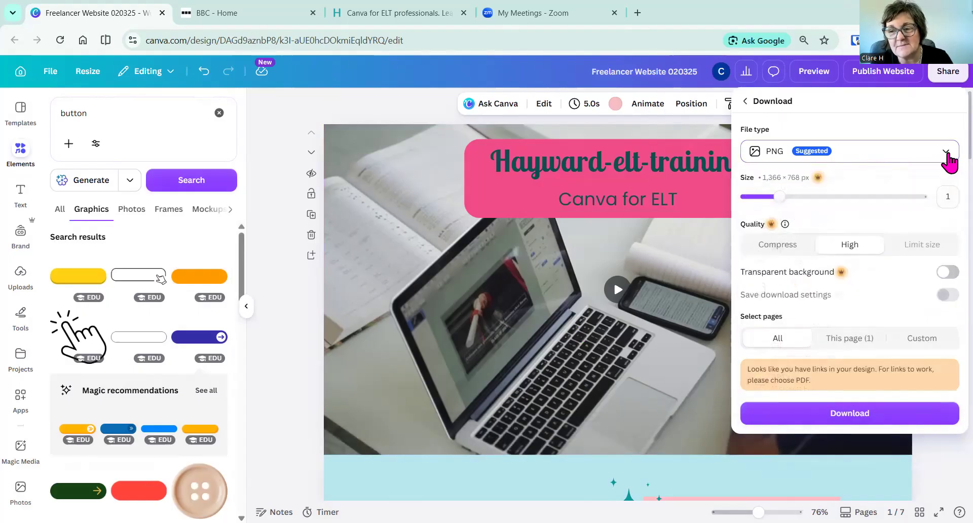